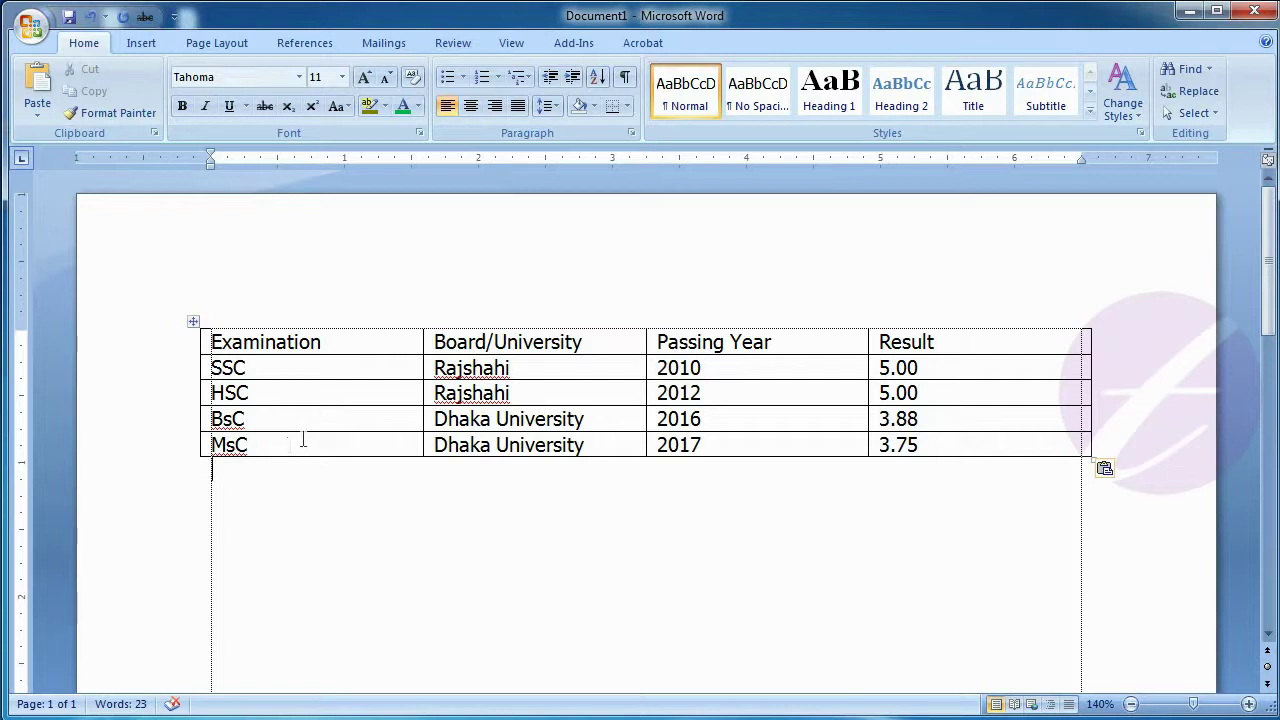
# - Put the insertion point in the BsC cell of the results table and show Table Tools Layout
pyautogui.click(328, 422)
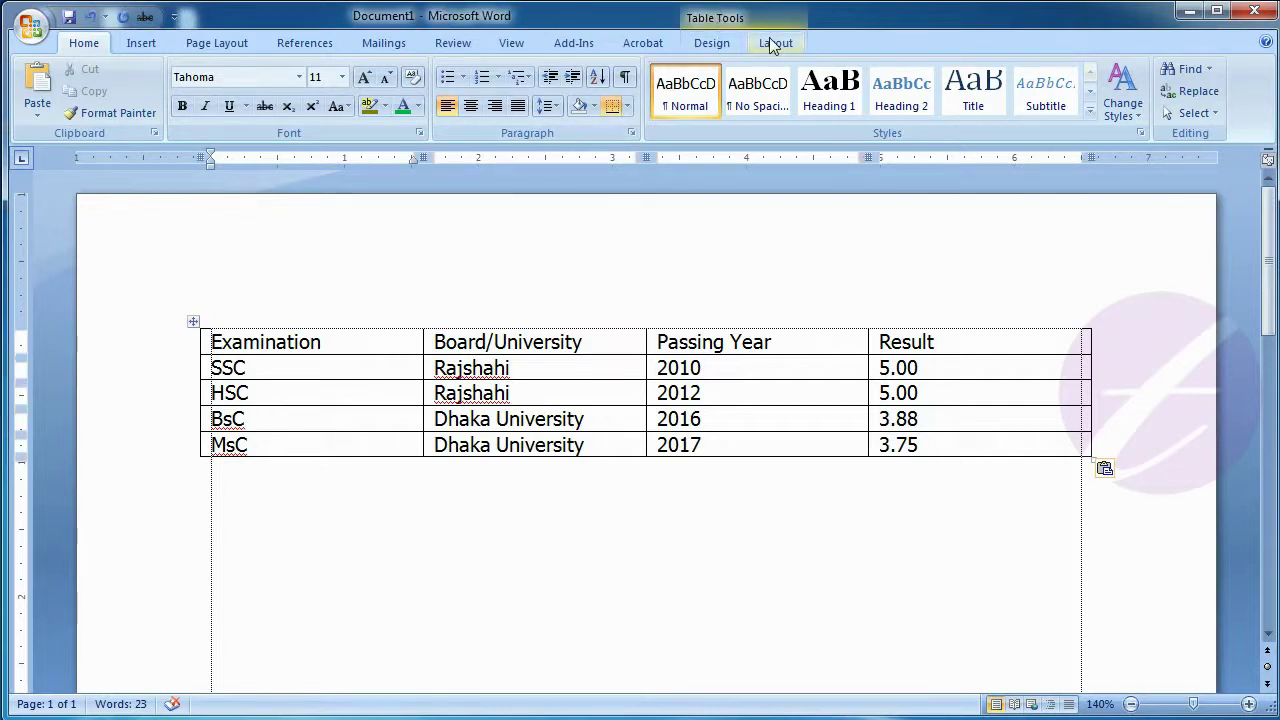
pyautogui.click(270, 553)
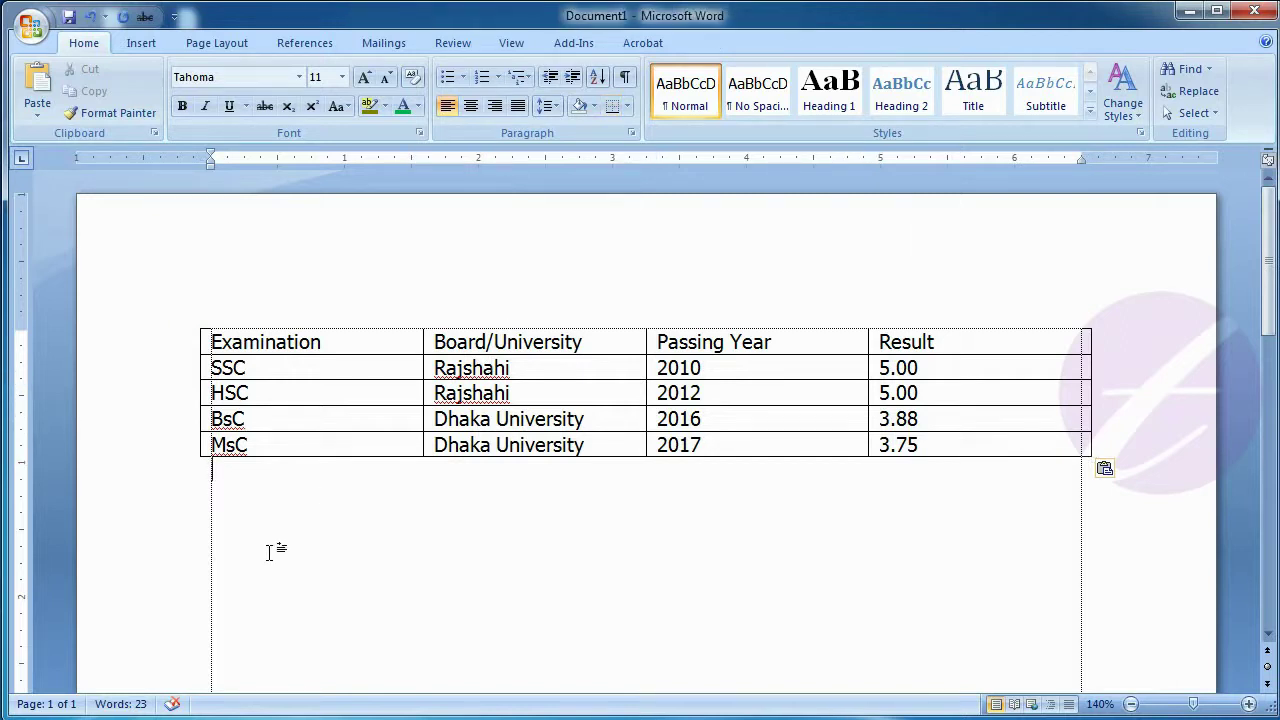
pyautogui.click(327, 421)
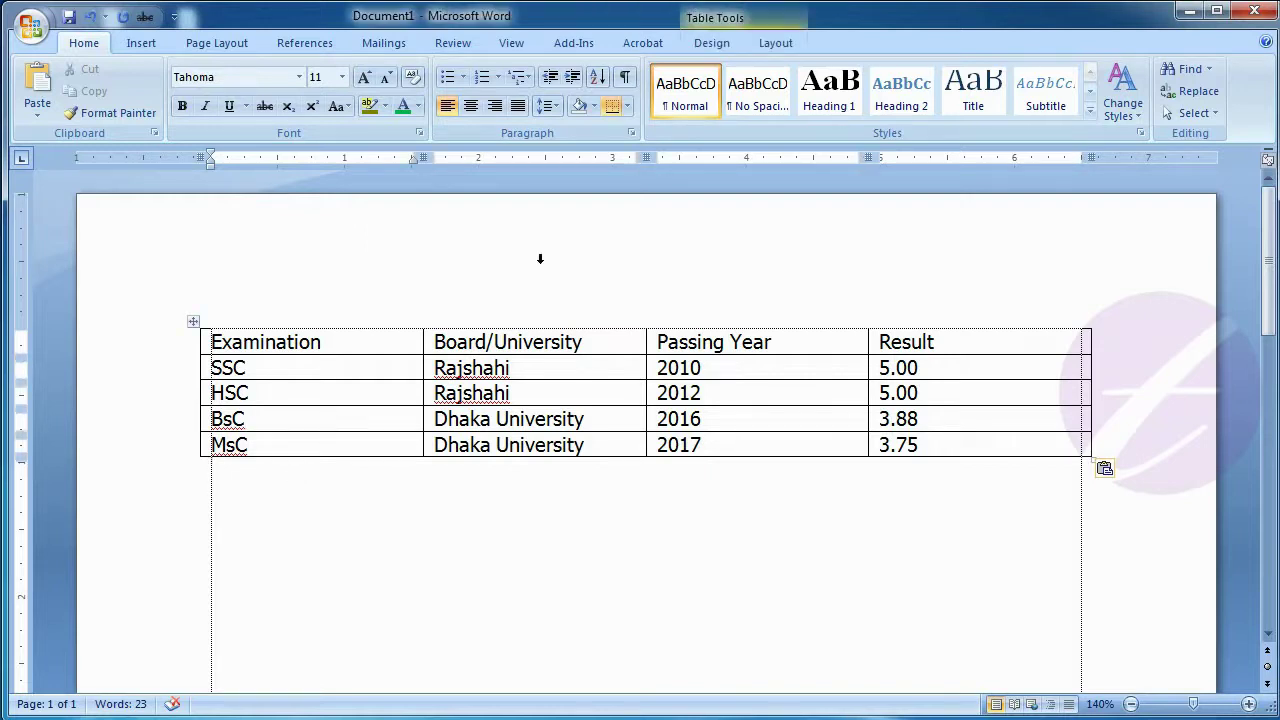
pyautogui.click(777, 46)
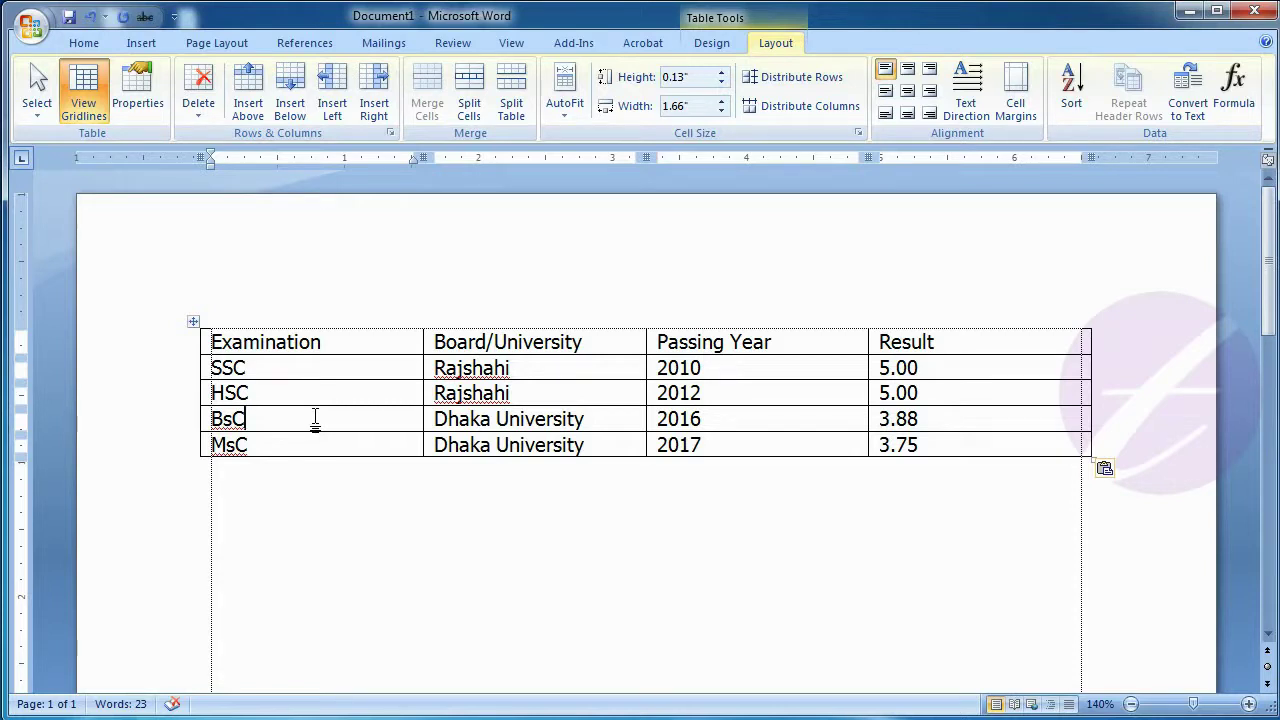
# - Select just the SSC cell, then the whole Examination column, clearing each selection
pyautogui.click(267, 367)
pyautogui.click(38, 108)
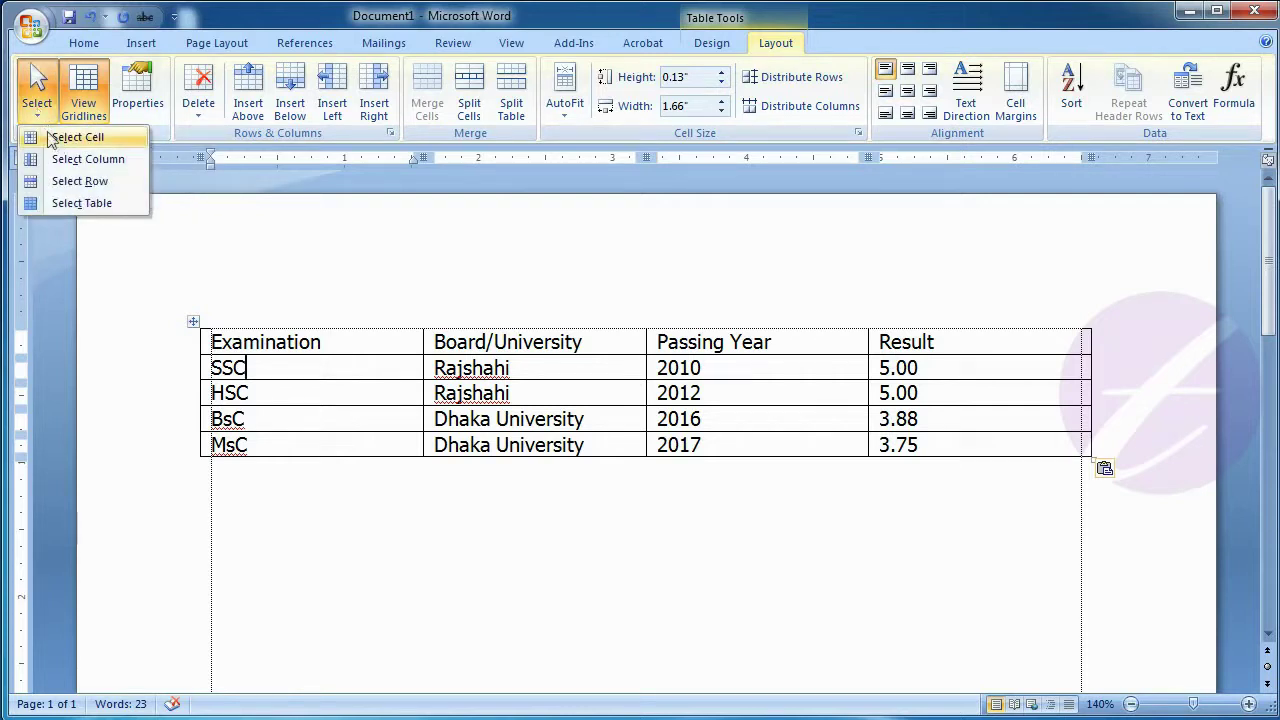
pyautogui.click(62, 140)
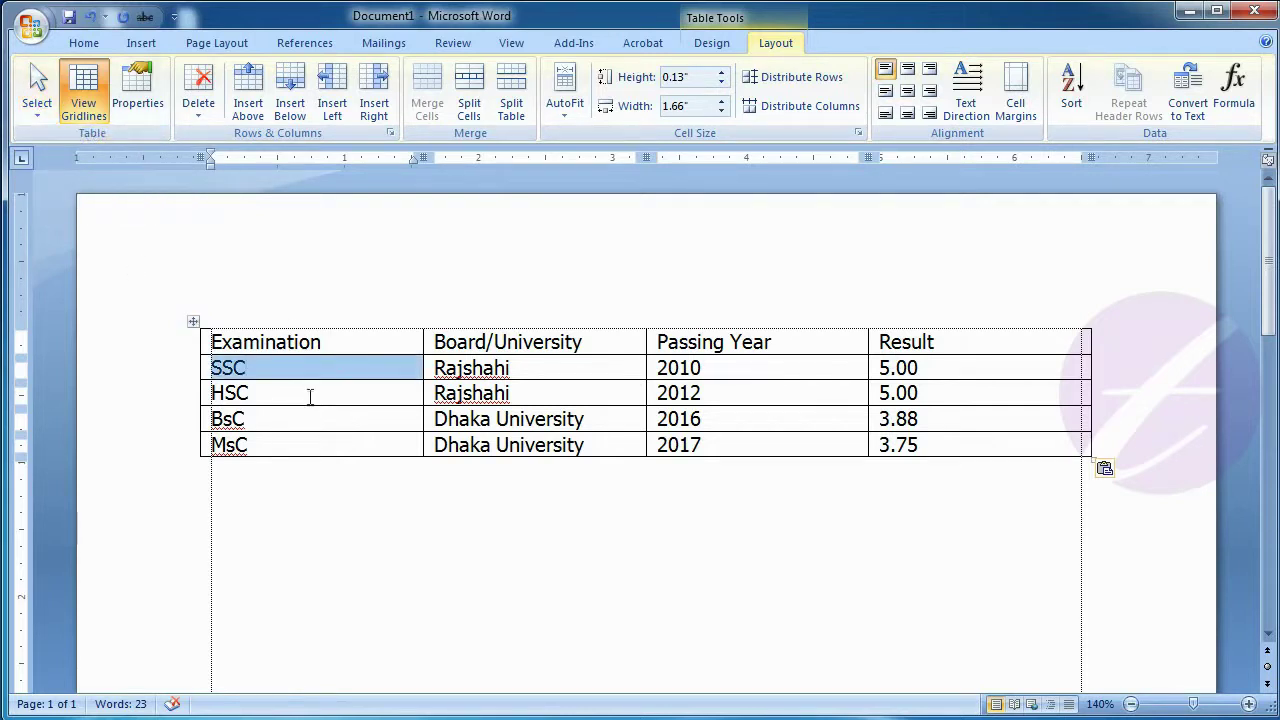
pyautogui.click(333, 368)
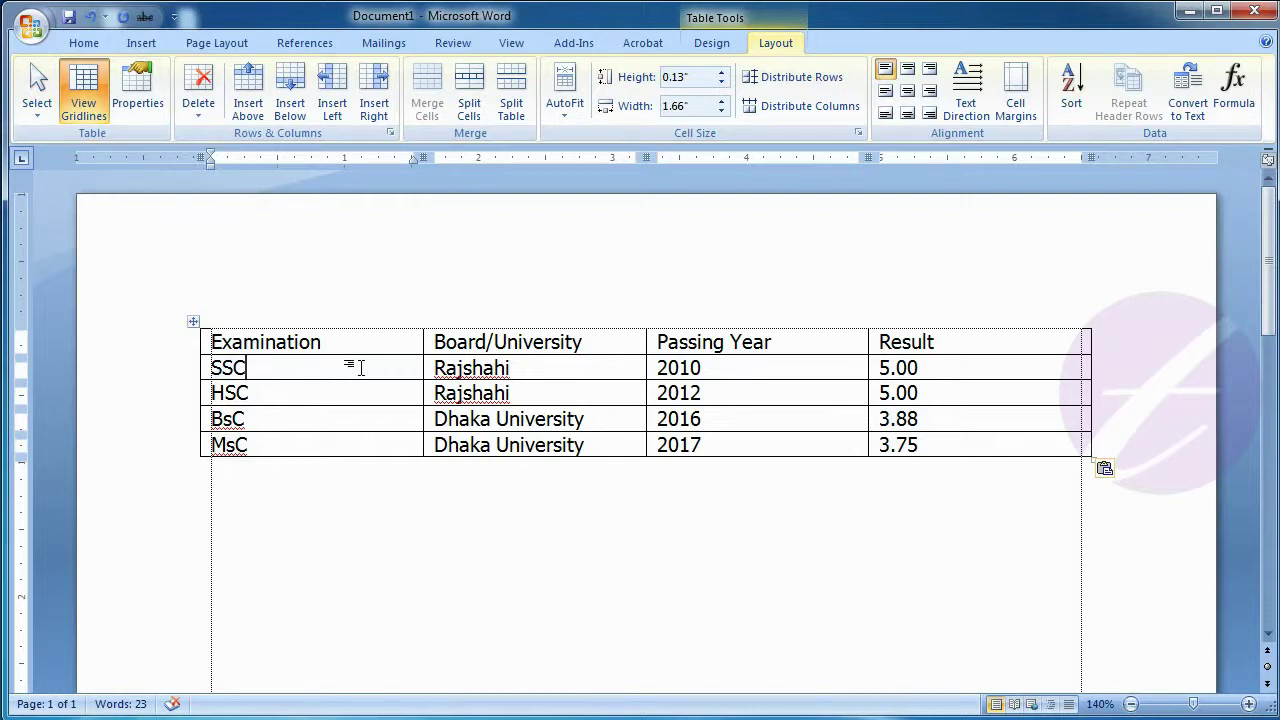
pyautogui.click(40, 115)
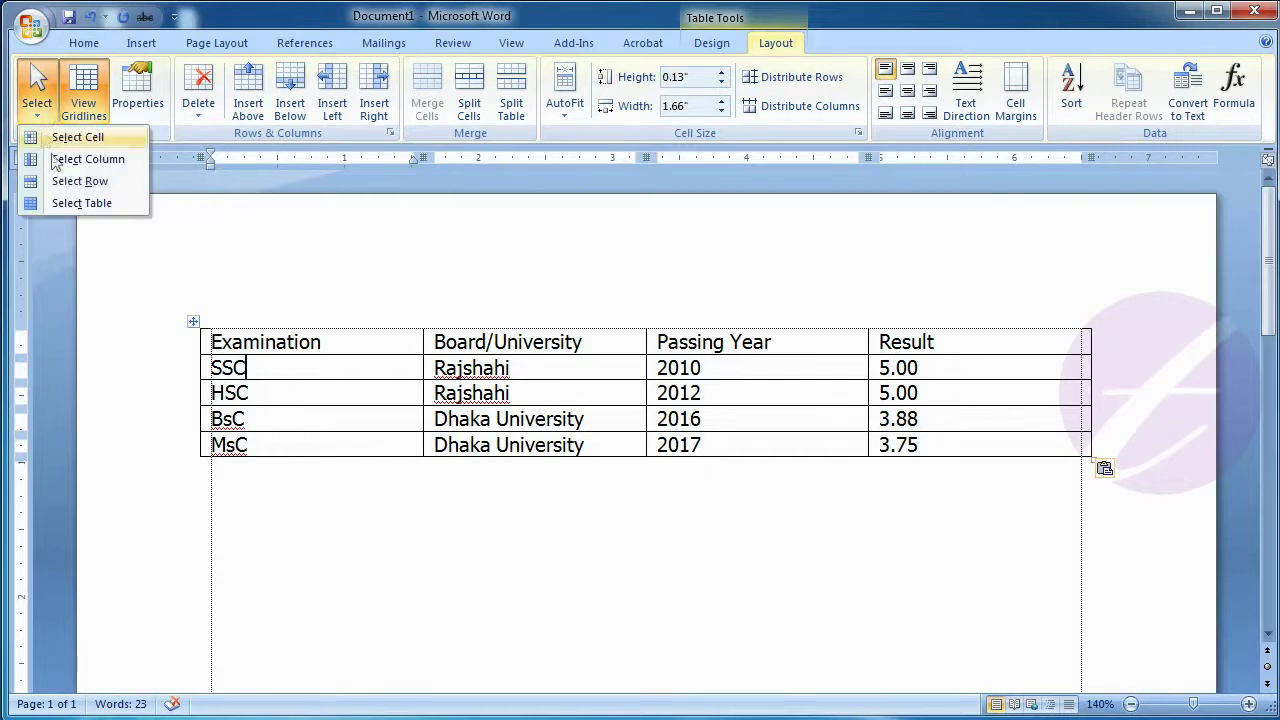
pyautogui.click(108, 163)
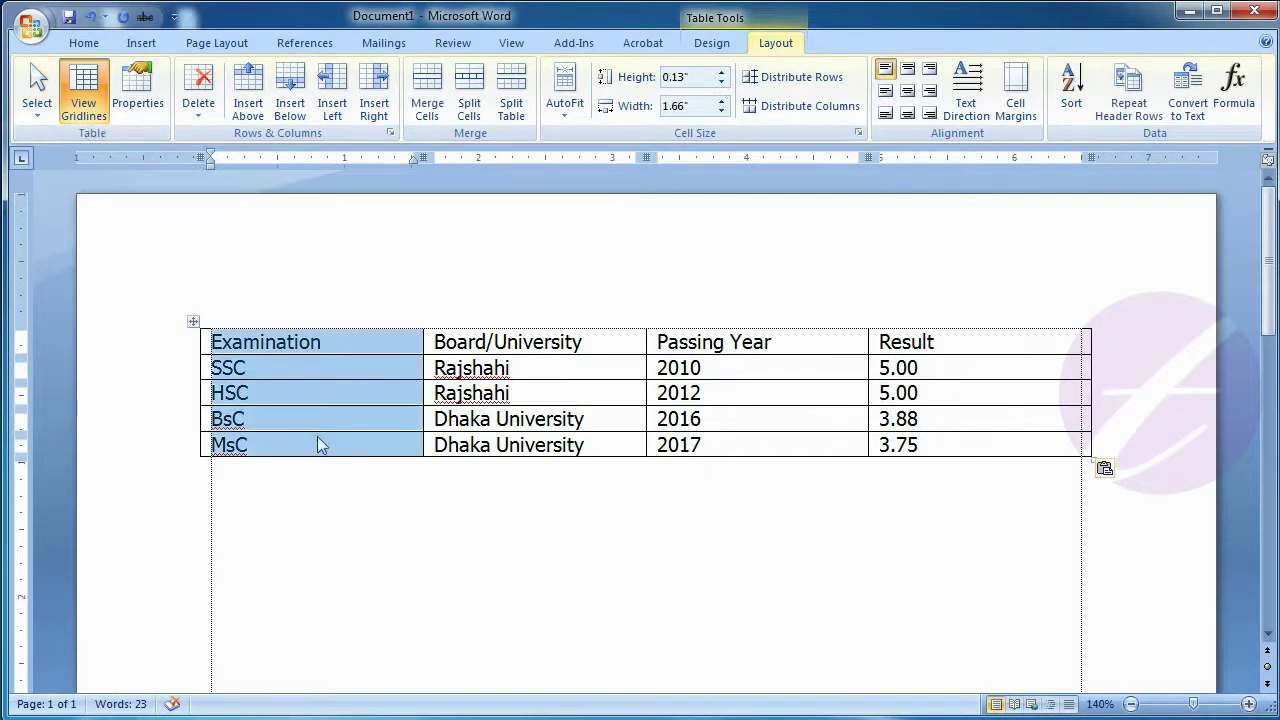
pyautogui.click(340, 370)
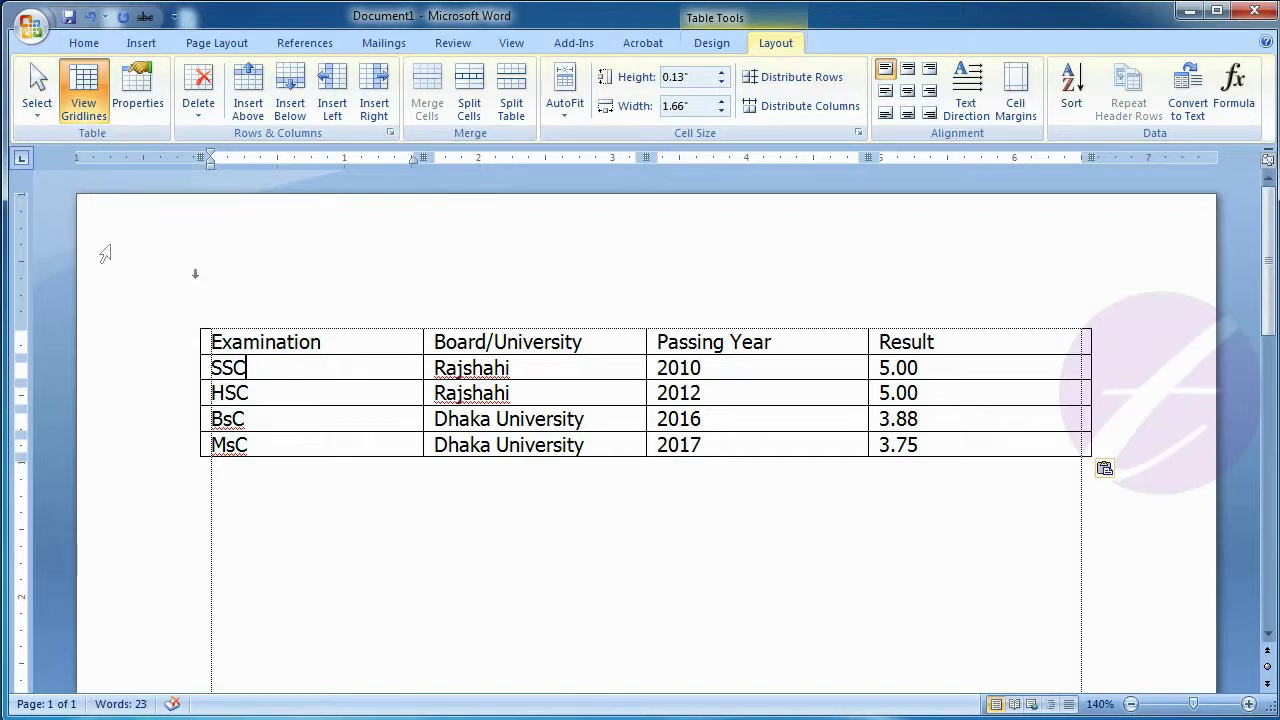
# - Select the entire SSC row, then the whole exam results table, clearing each selection
pyautogui.click(37, 95)
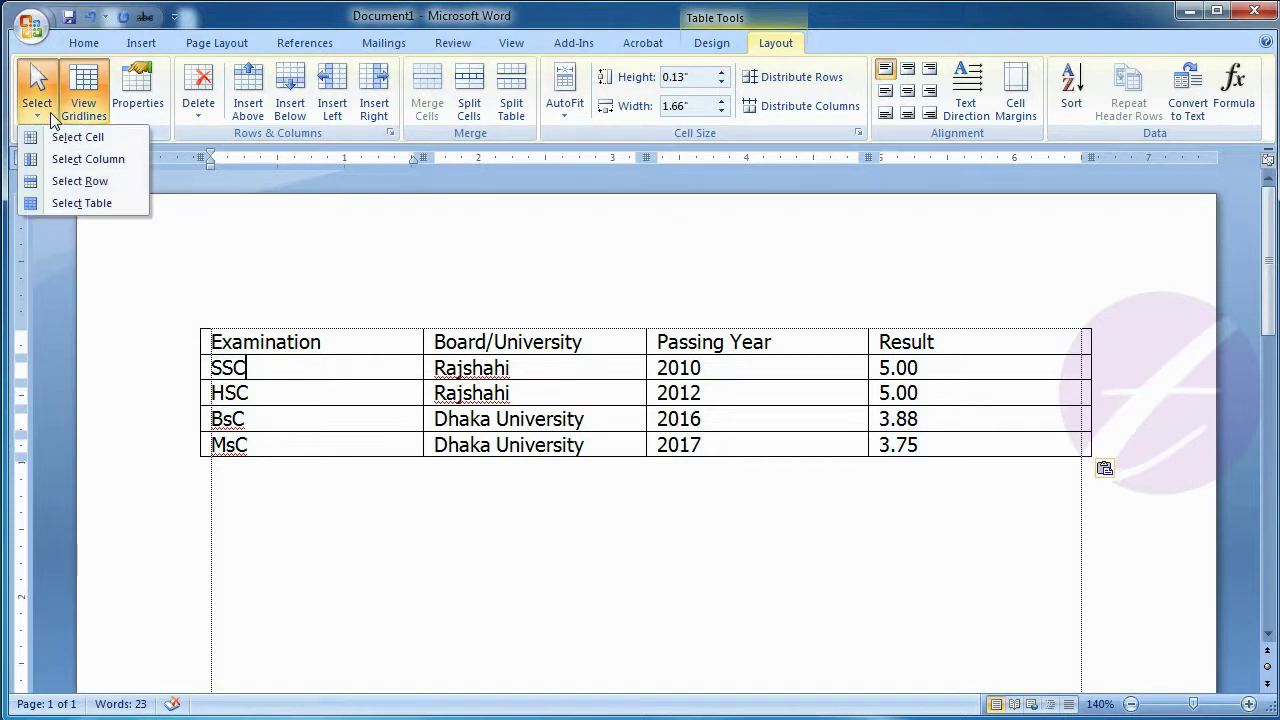
pyautogui.click(78, 182)
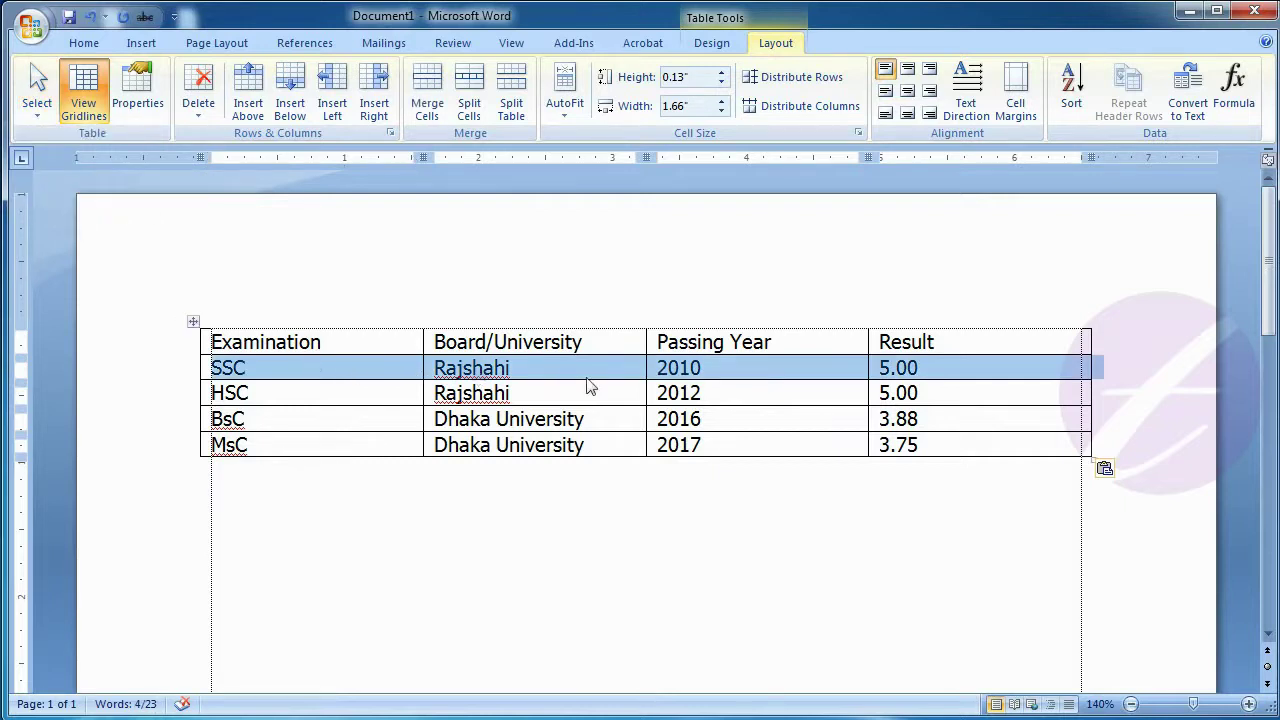
pyautogui.click(337, 367)
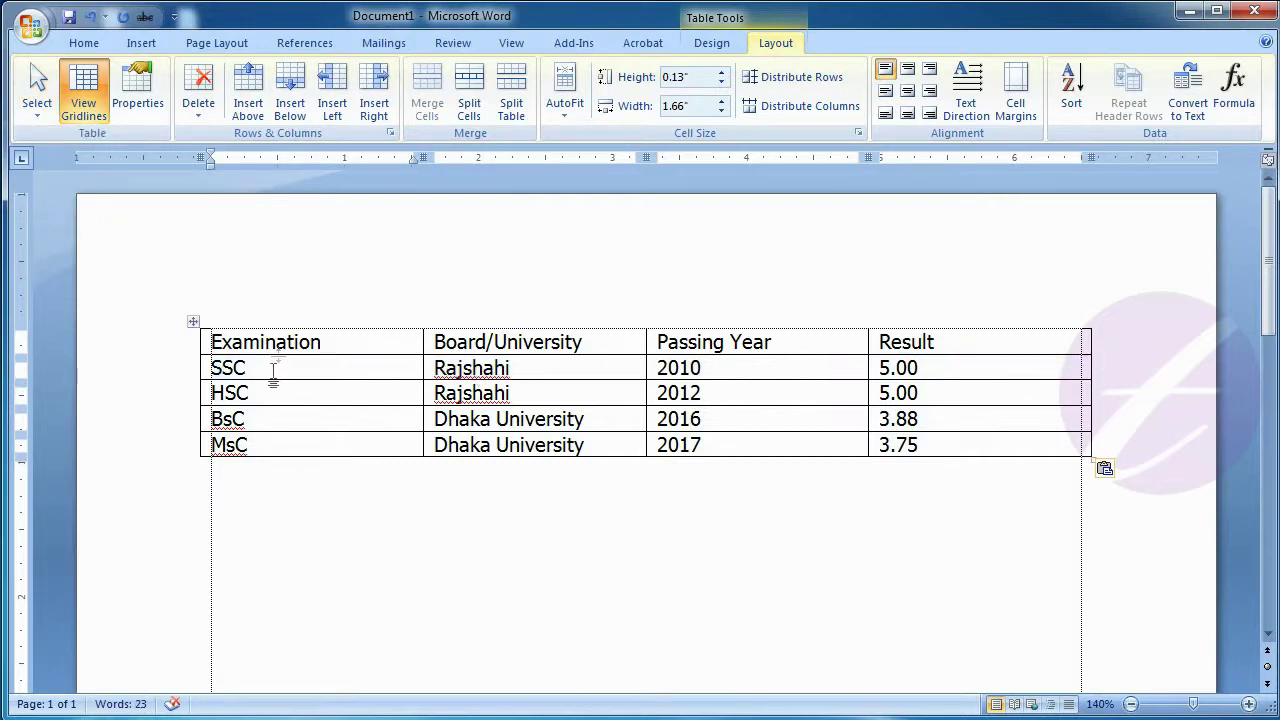
pyautogui.click(48, 114)
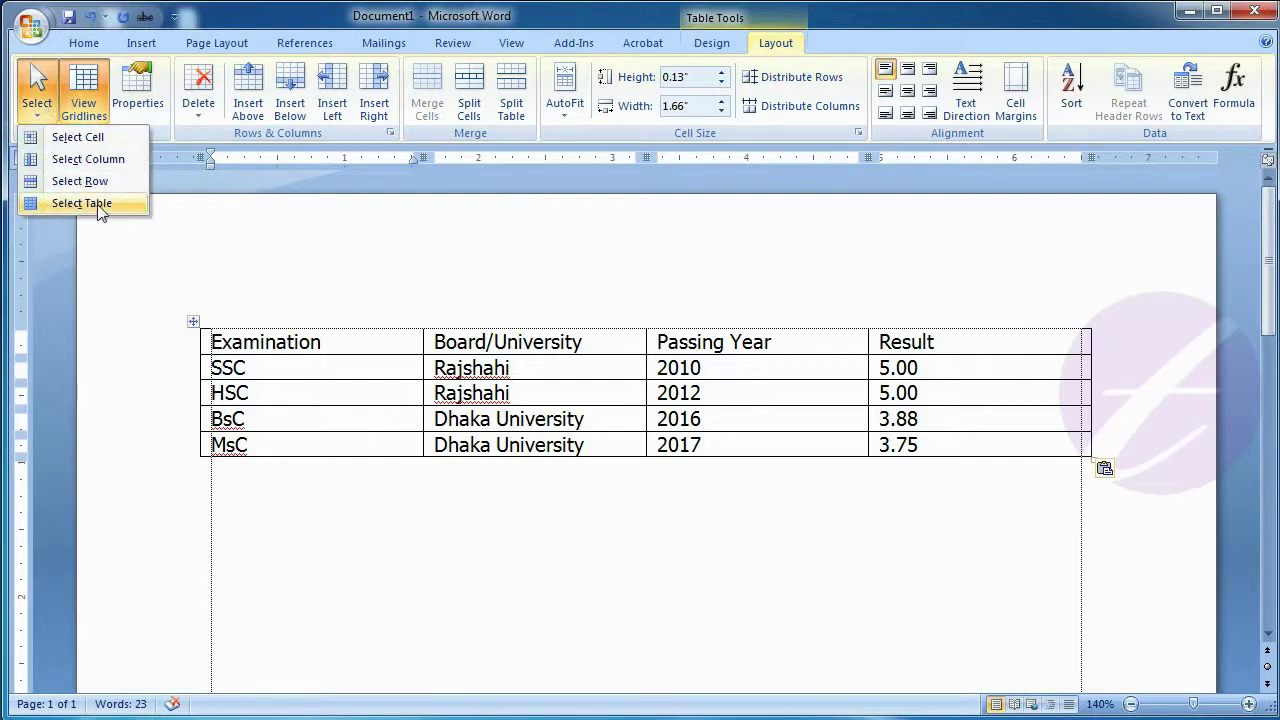
pyautogui.click(90, 204)
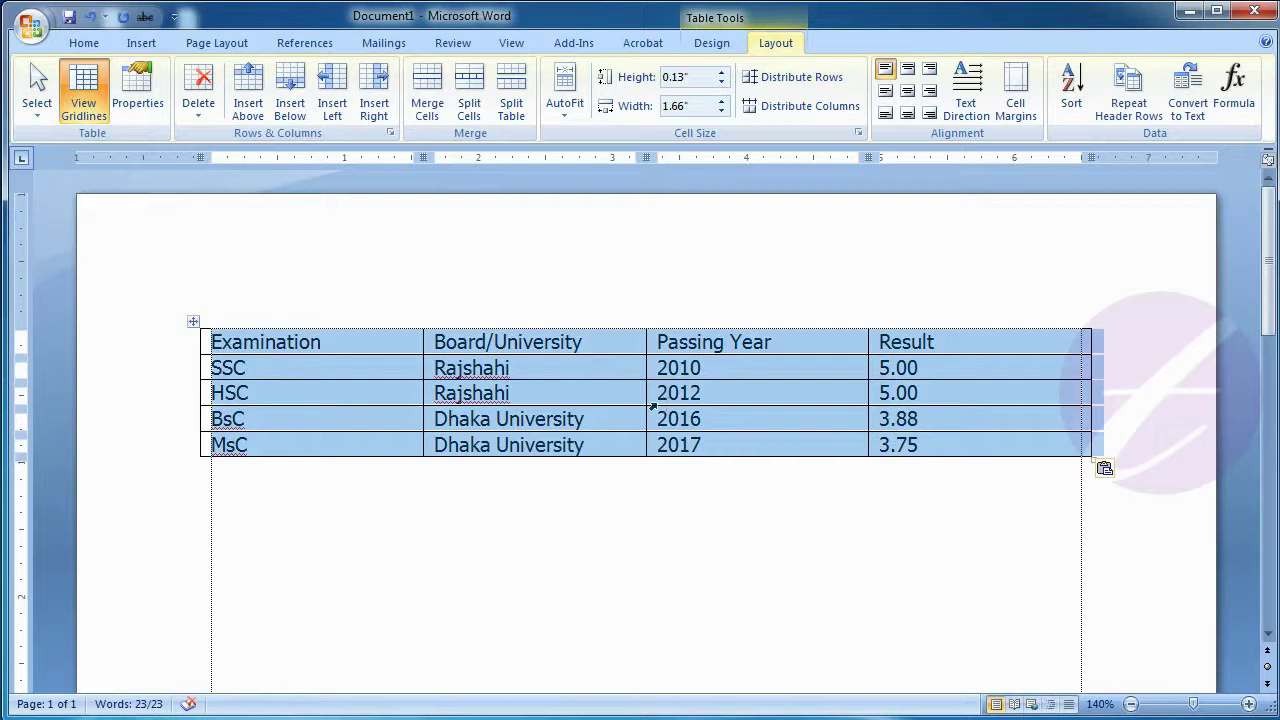
pyautogui.click(252, 418)
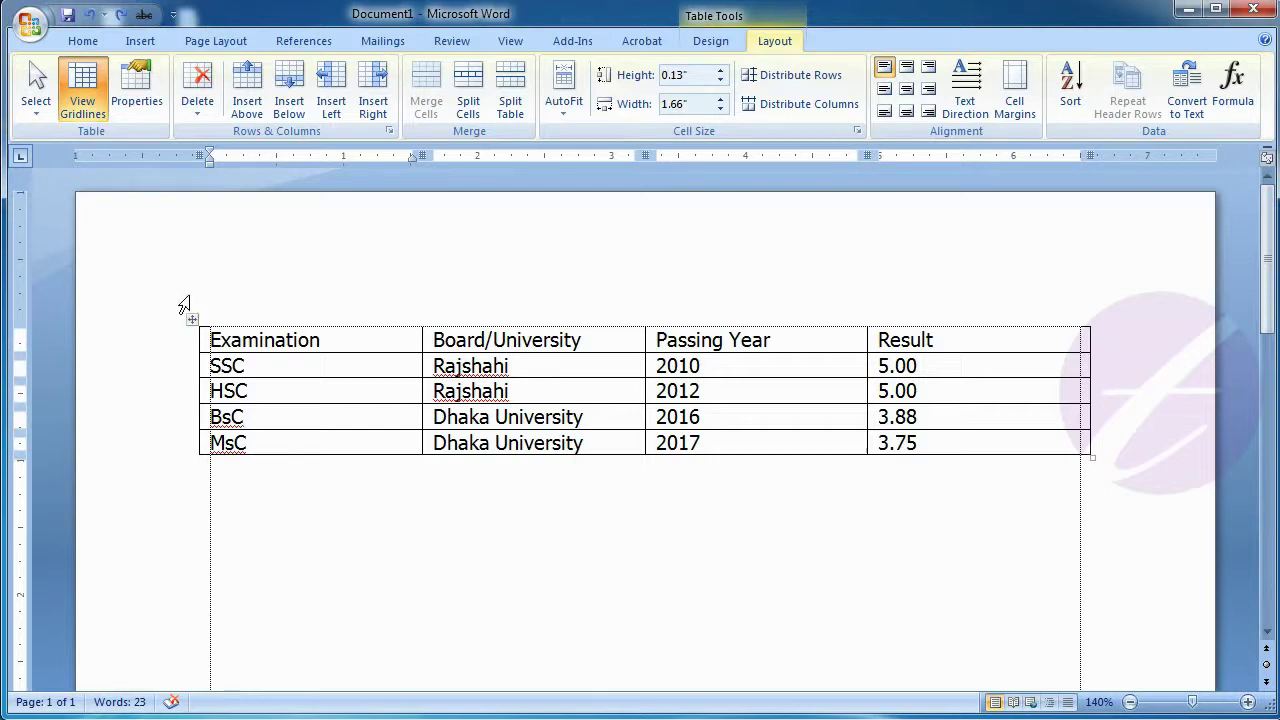
# - Open Table Properties and tick, then untick, the table's Preferred width checkbox
pyautogui.click(137, 103)
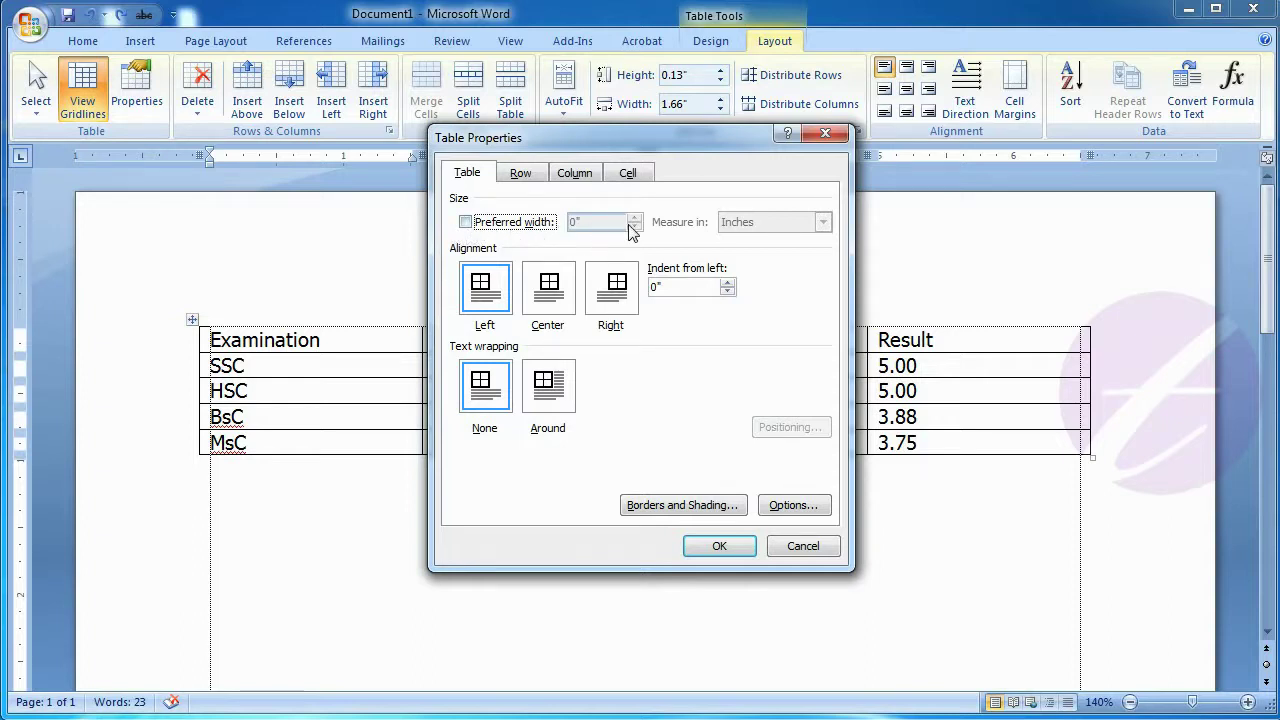
pyautogui.click(508, 222)
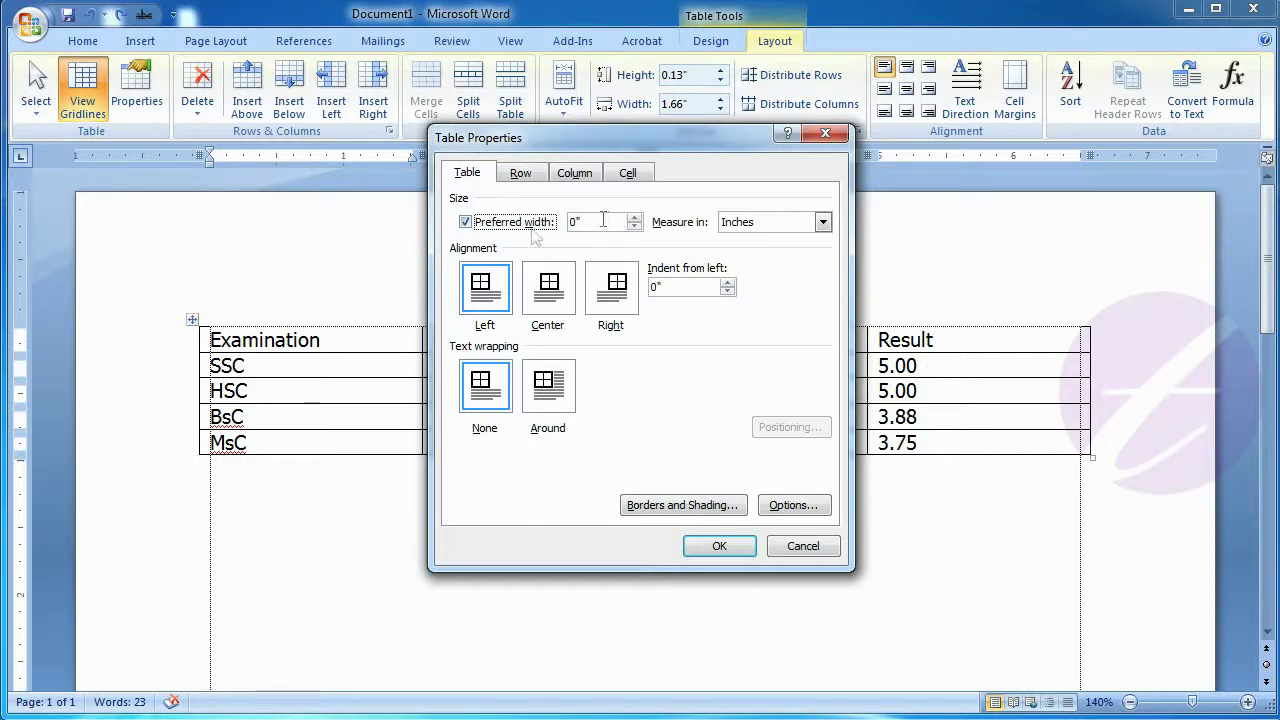
pyautogui.click(505, 228)
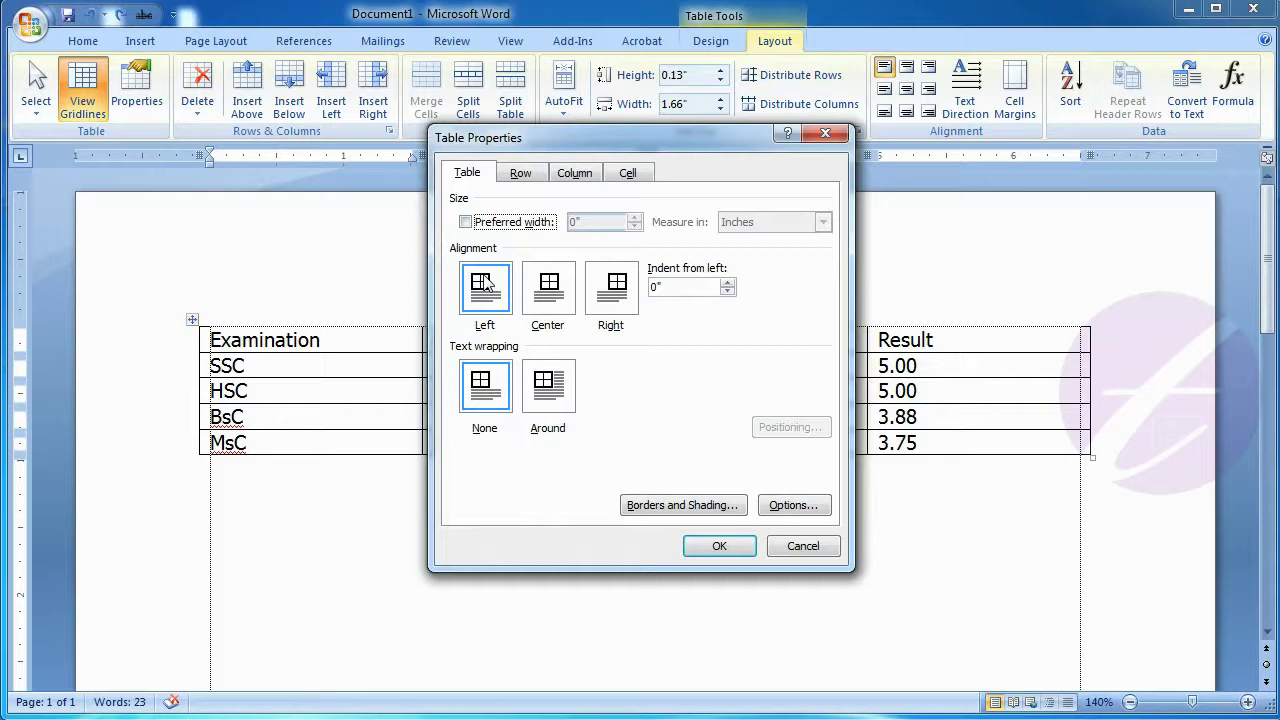
# - Try Center, Right and Left table alignment and Around wrapping, ending on Left with None
pyautogui.click(551, 303)
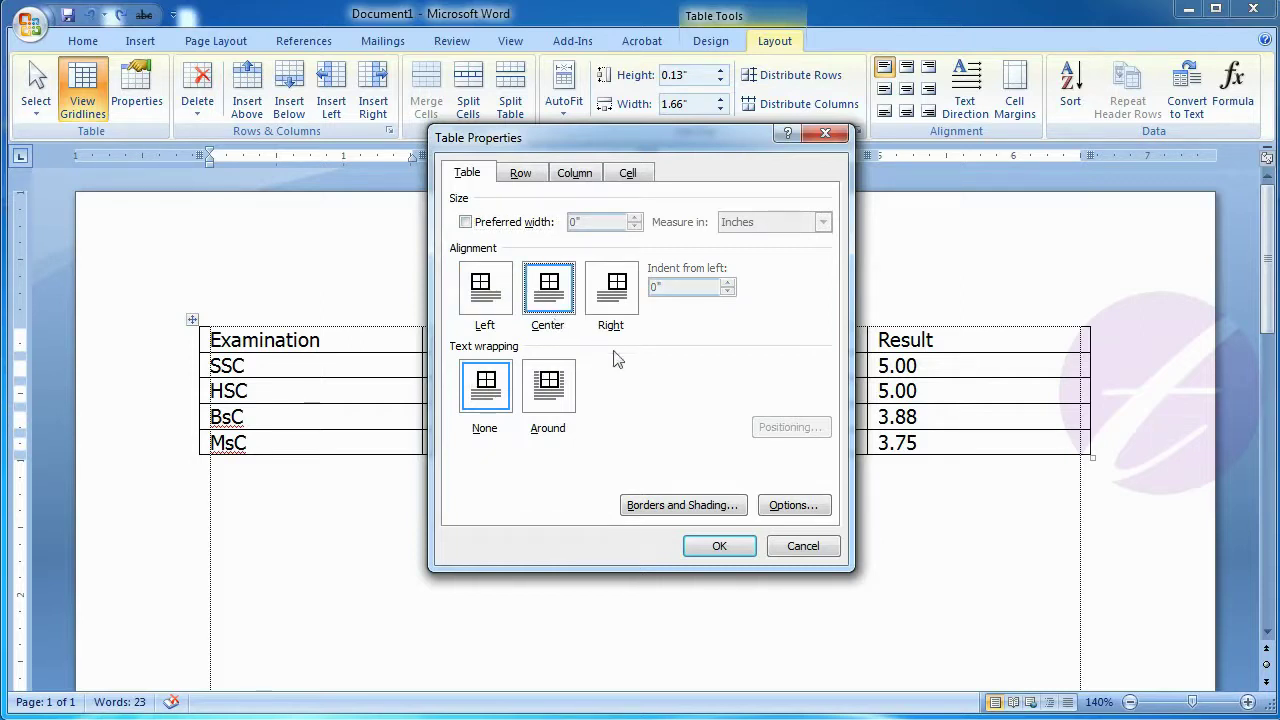
pyautogui.click(619, 302)
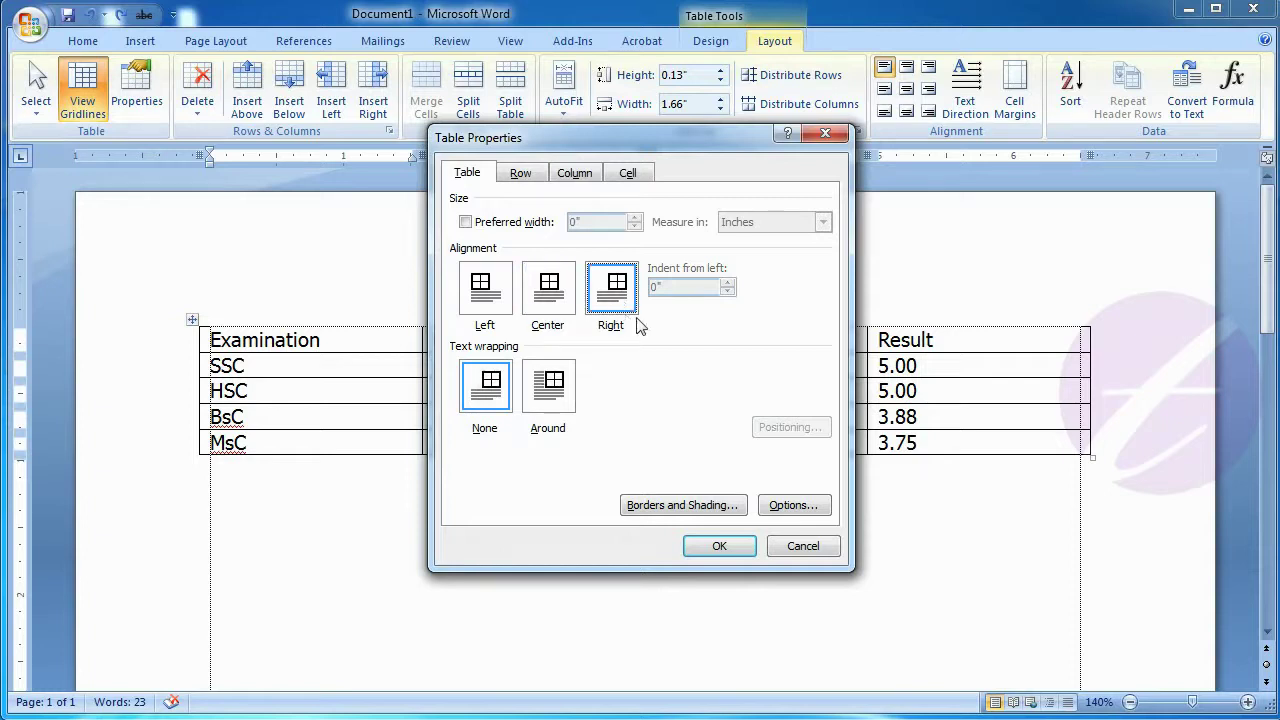
pyautogui.click(499, 300)
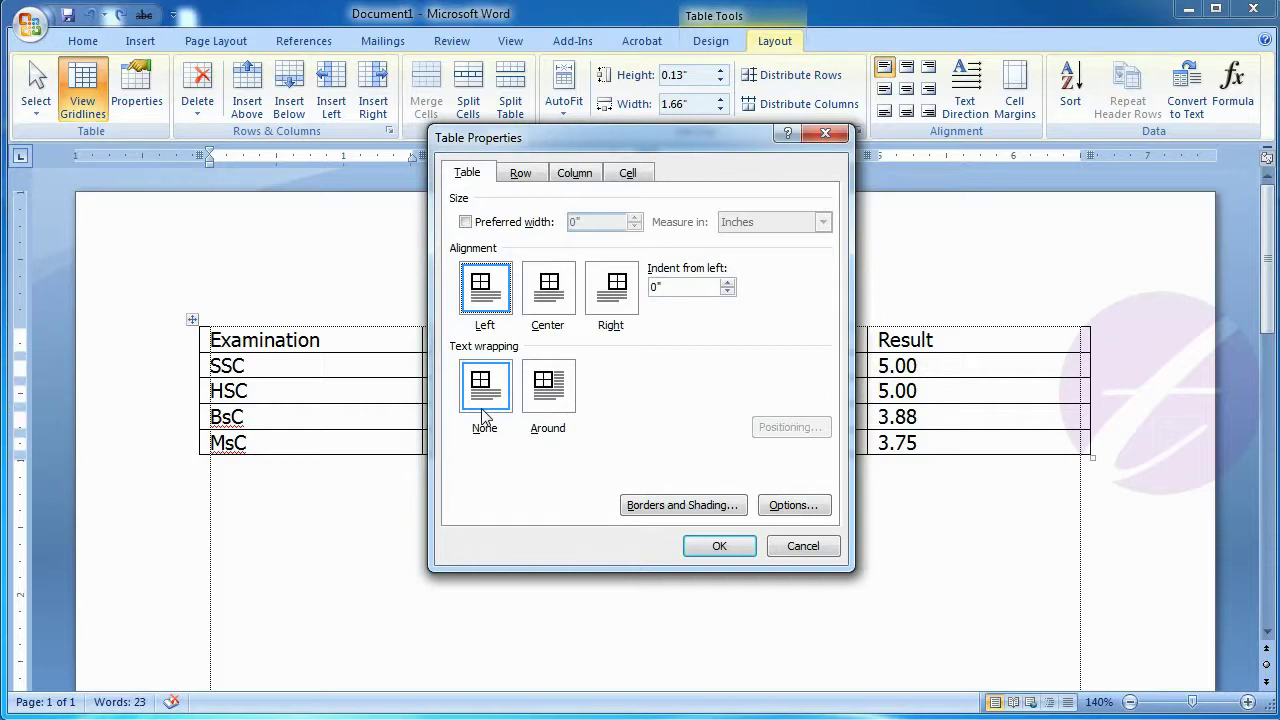
pyautogui.click(562, 398)
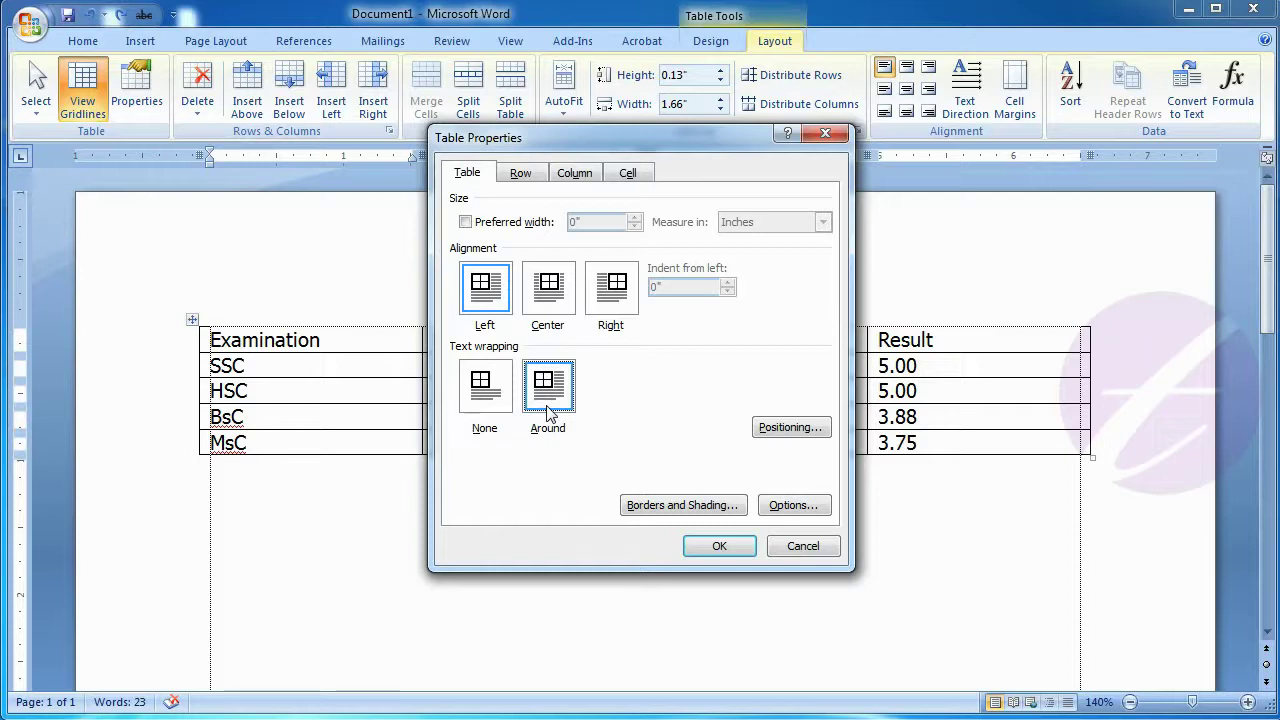
pyautogui.click(497, 410)
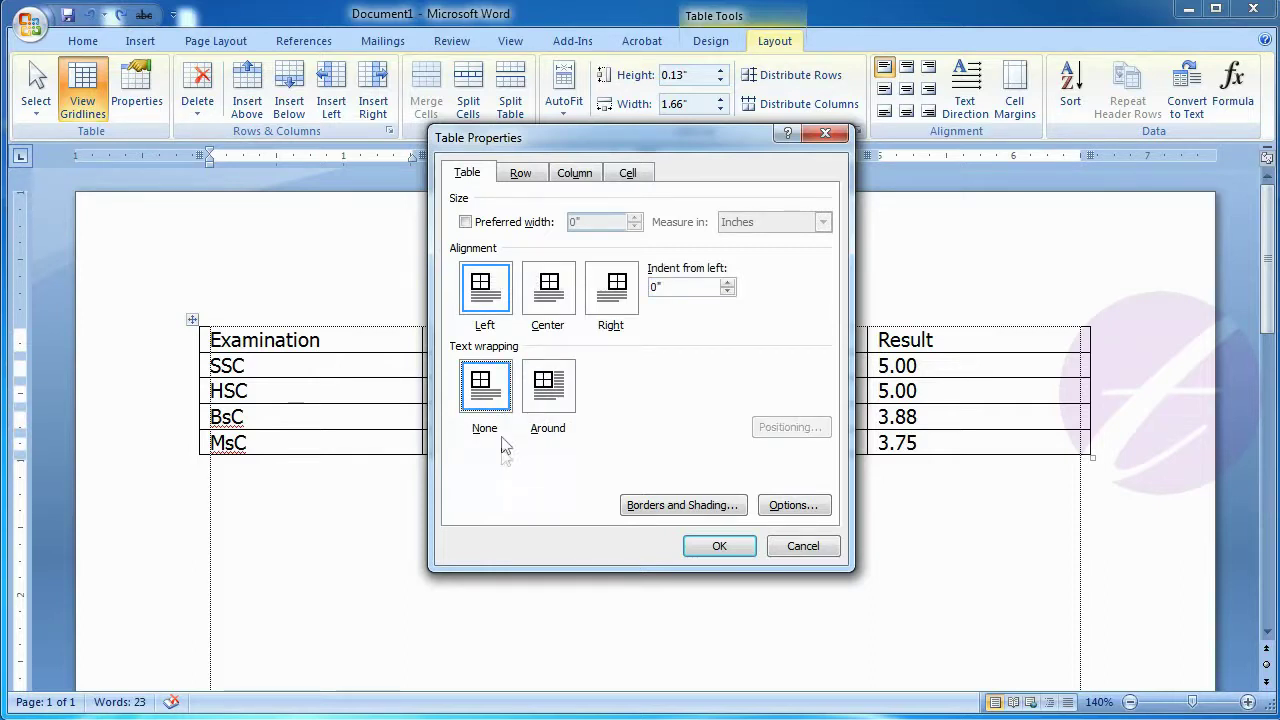
pyautogui.click(527, 183)
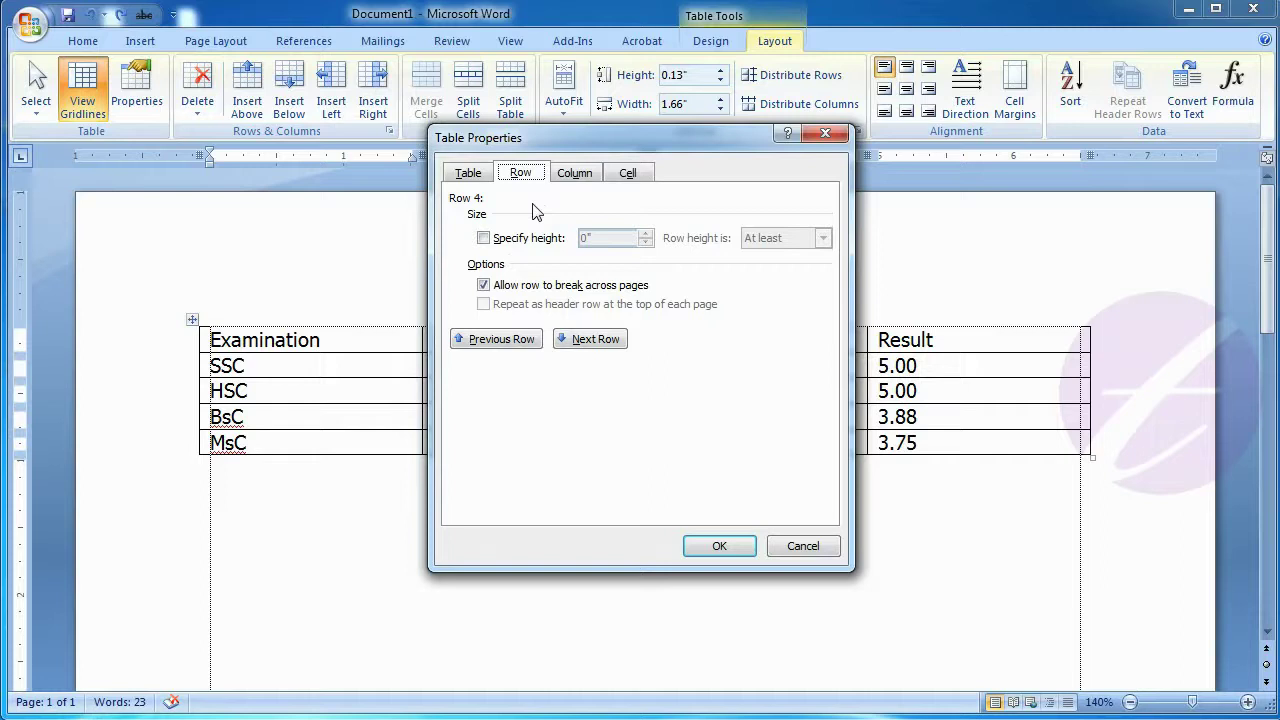
# - Tick Specify height for row 4 and set column 1's preferred width to 1.66 inches
pyautogui.click(535, 245)
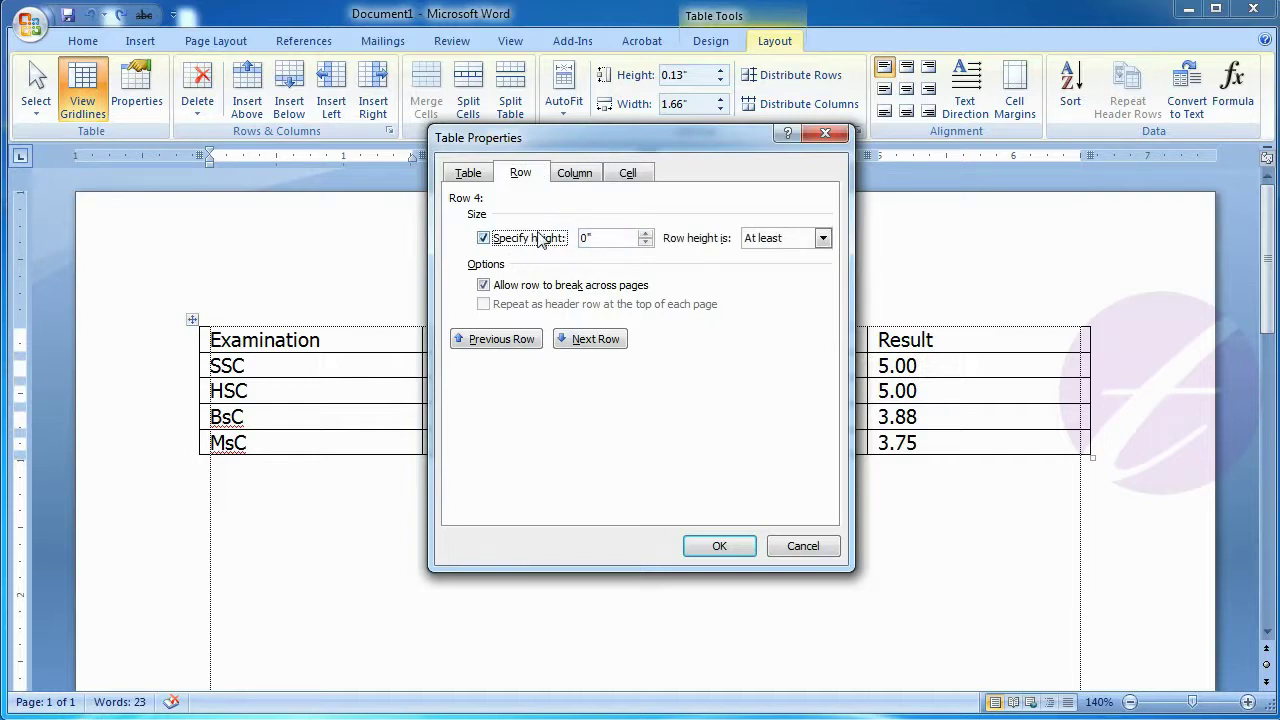
pyautogui.click(579, 182)
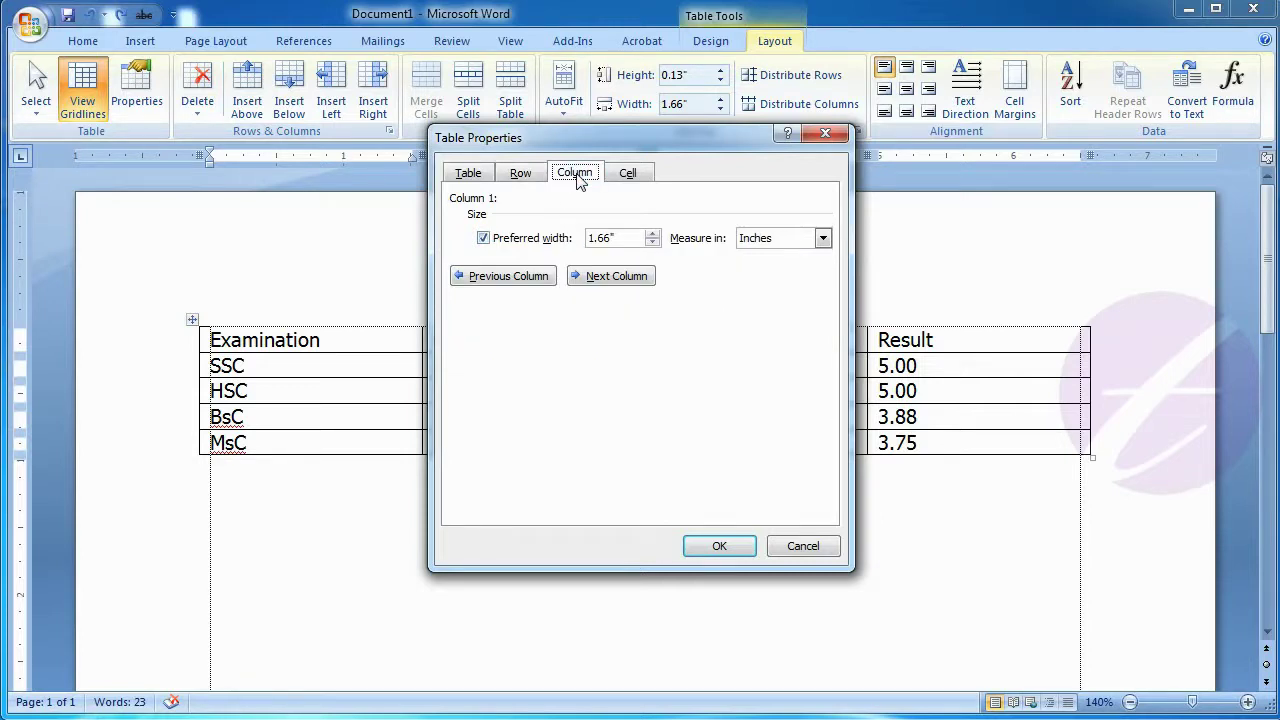
pyautogui.doubleClick(617, 244)
pyautogui.write('1.66')
pyautogui.press('Tab')
pyautogui.click(632, 174)
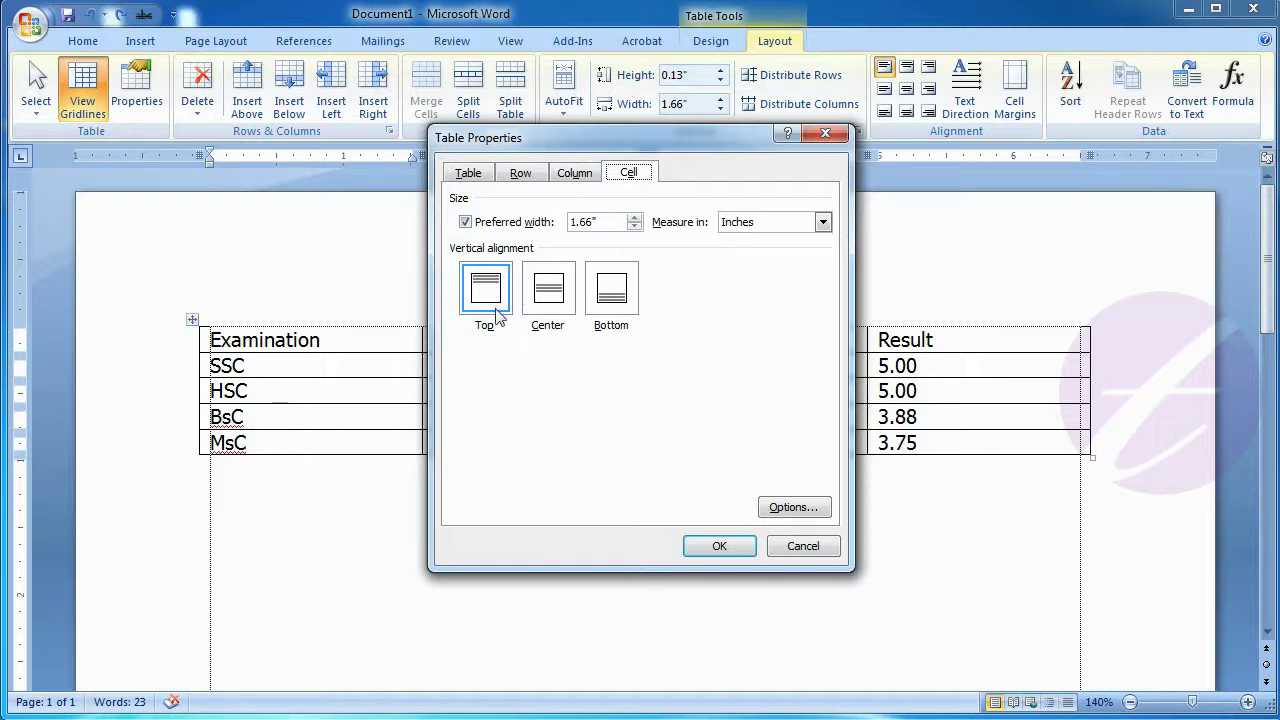
# - Try Center, Bottom and Top vertical cell alignments, then cancel Table Properties
pyautogui.click(548, 296)
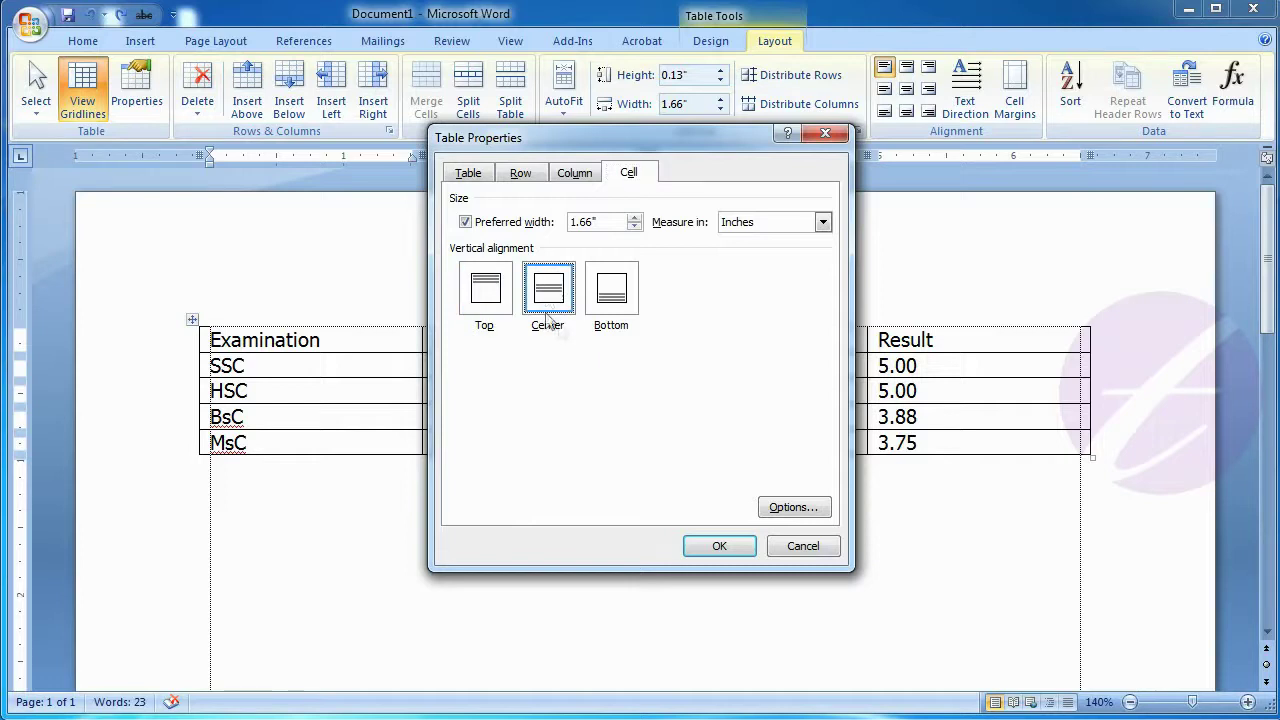
pyautogui.click(612, 300)
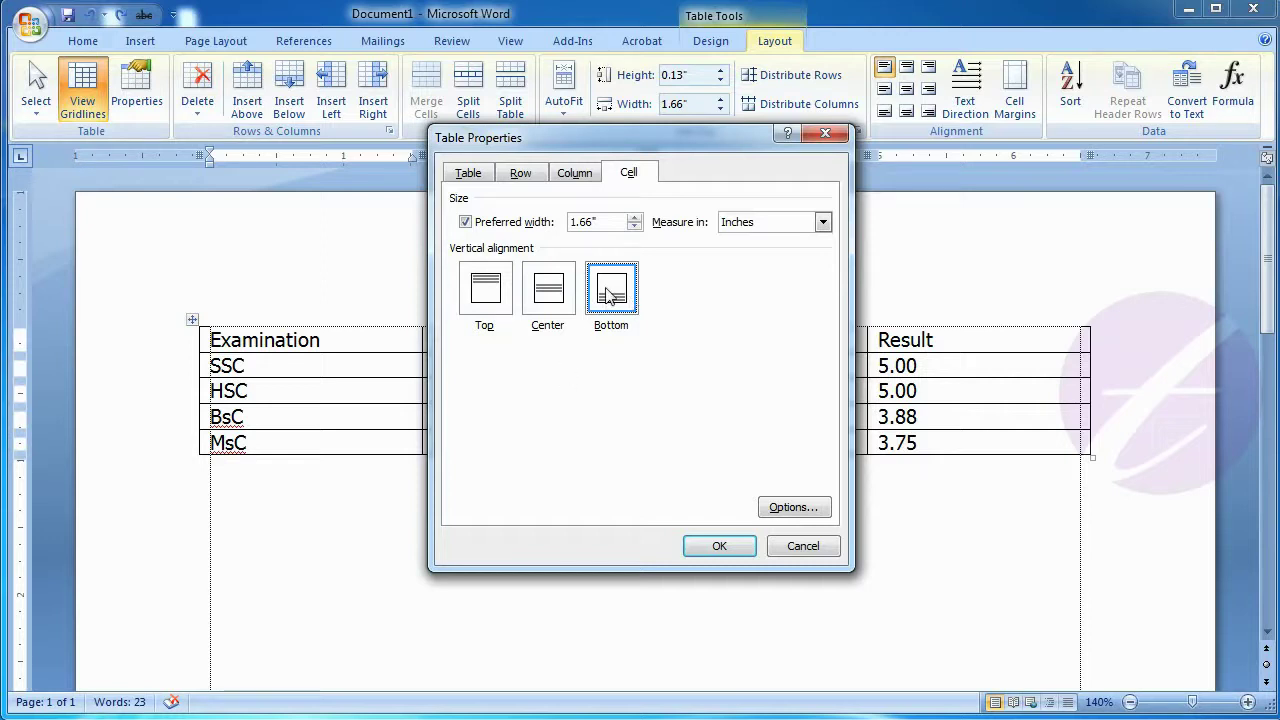
pyautogui.click(548, 292)
pyautogui.click(502, 320)
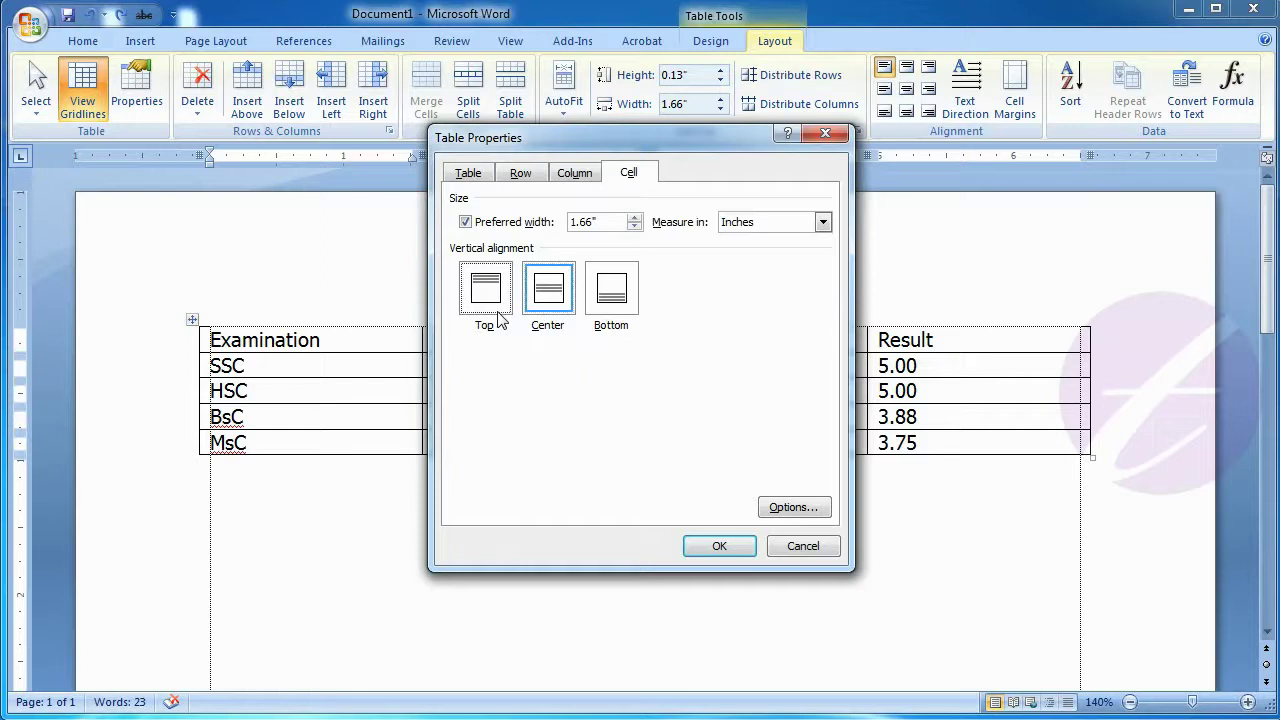
pyautogui.click(566, 306)
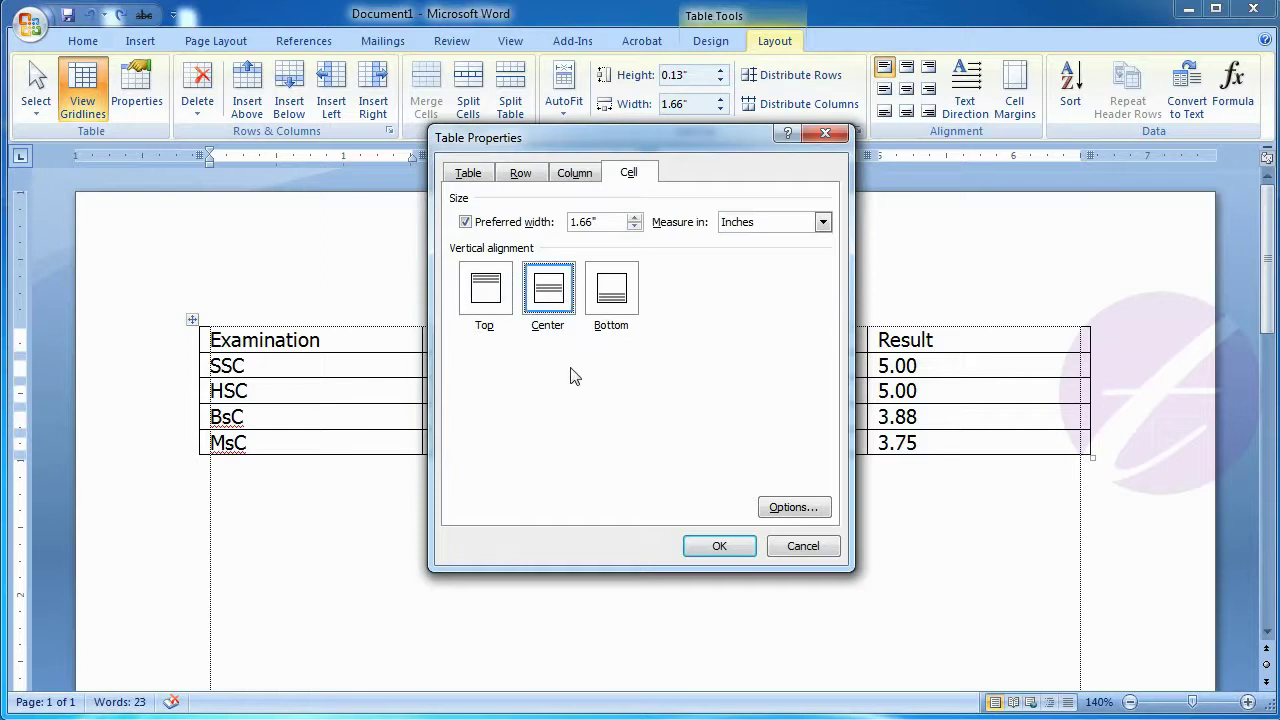
pyautogui.click(790, 548)
pyautogui.click(285, 367)
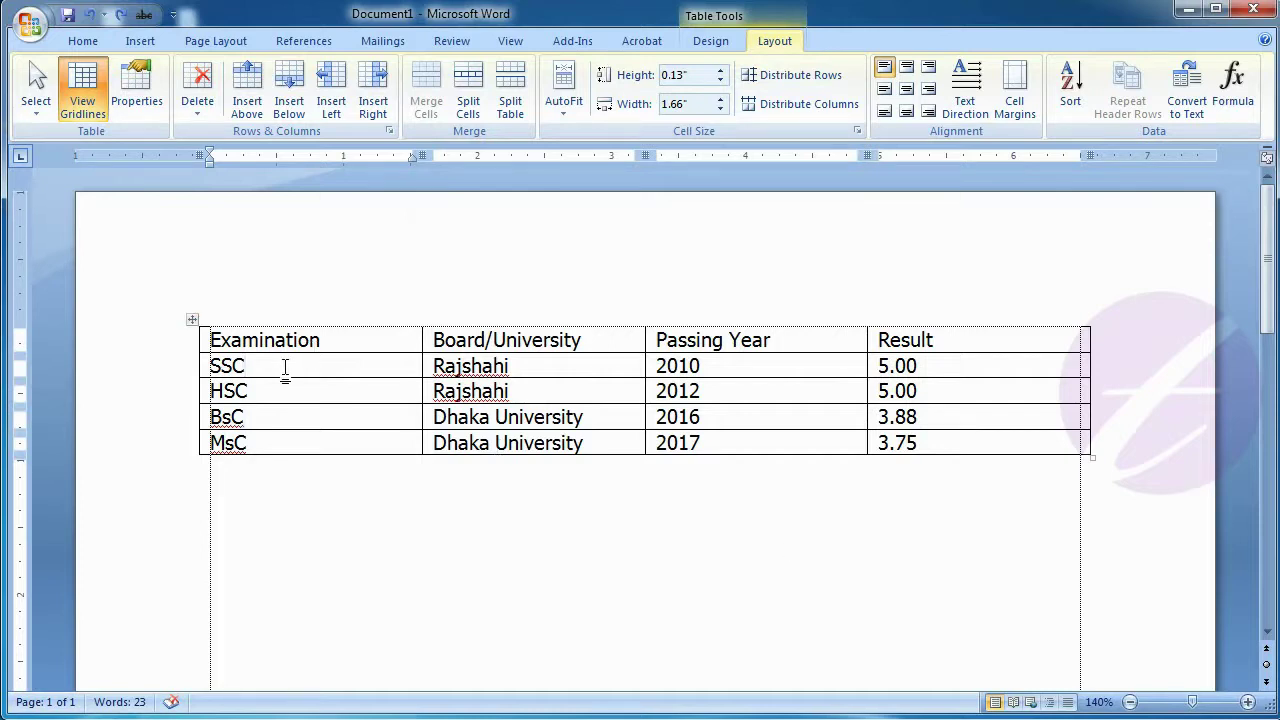